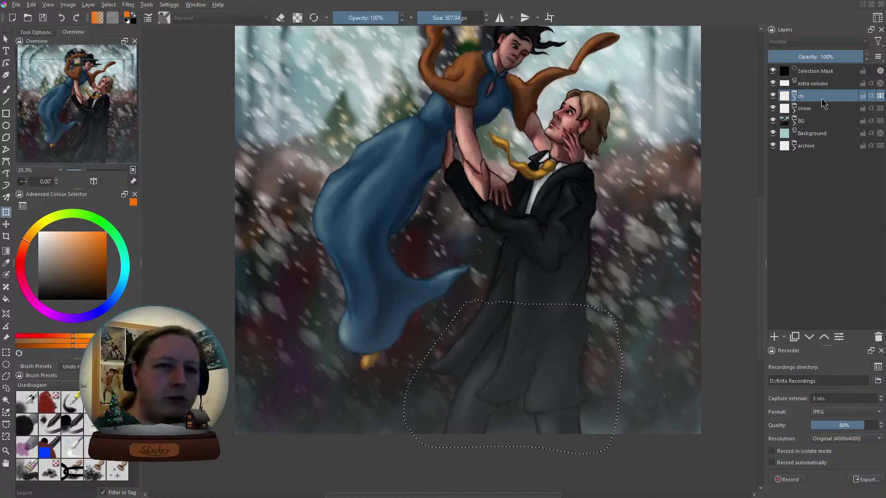
Transform the selected lower coat and legs of the man, moving them slightly upward to shorten the figure, and clear the selection
key("ctrl+t")
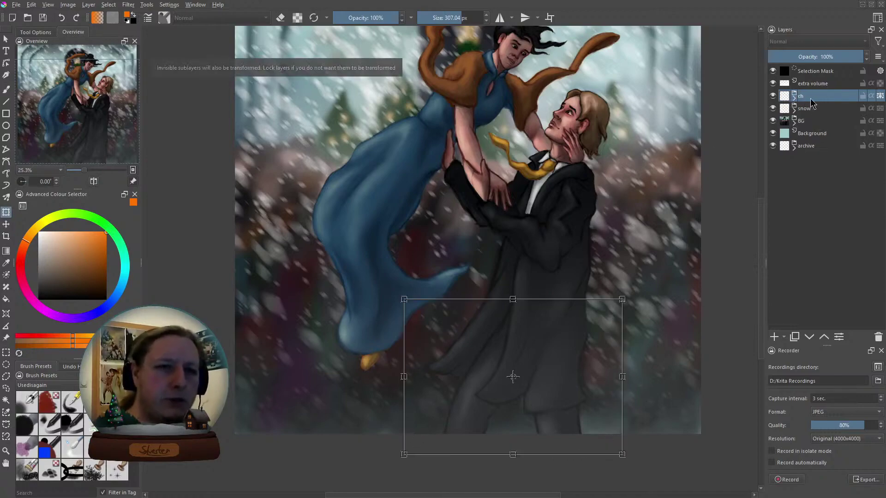
left_click_drag(512, 377, 569, 326)
left_click_drag(626, 348, 619, 341)
left_click_drag(587, 303, 590, 303)
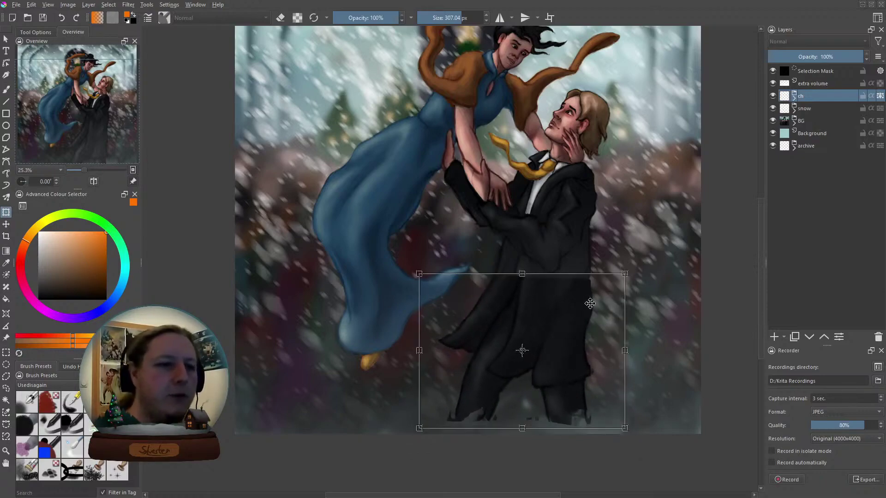
key("Return")
key("ctrl+shift+a")
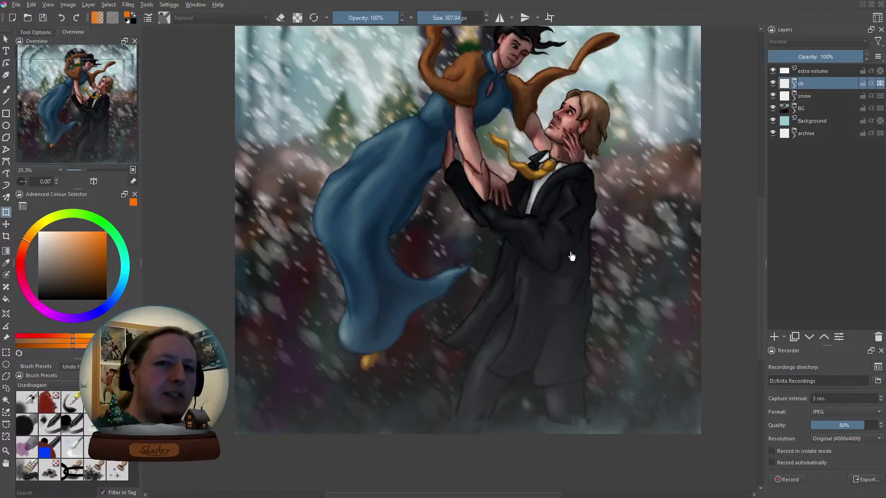
Outline the woman's lower skirt and foot on the ch group and move them slightly upward to shorten the dress
key("m")
key("2")
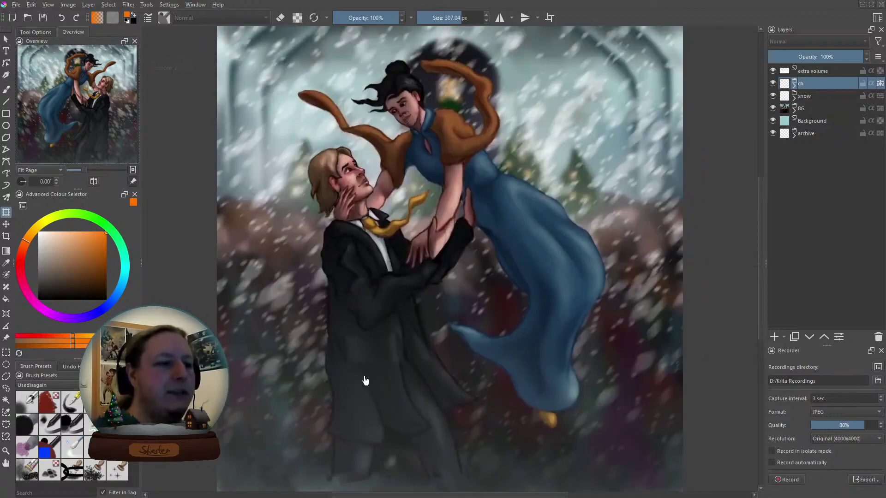
key("minus")
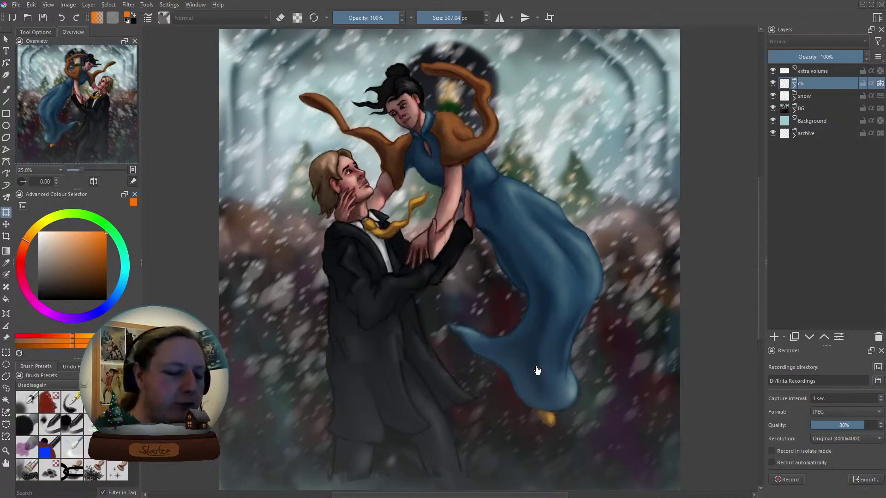
key("m")
key("ctrl+r")
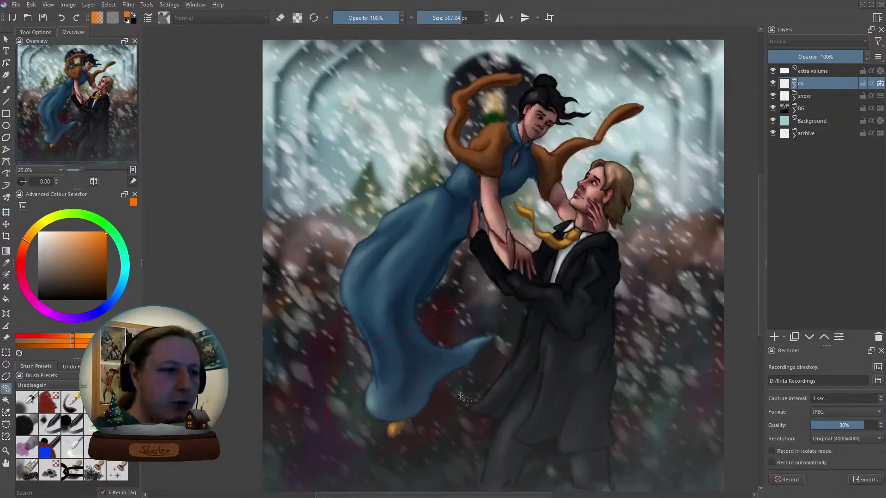
key("ctrl+t")
mouse_move(499, 322)
left_mouse_down()
mouse_move(477, 346)
mouse_move(469, 330)
left_mouse_up()
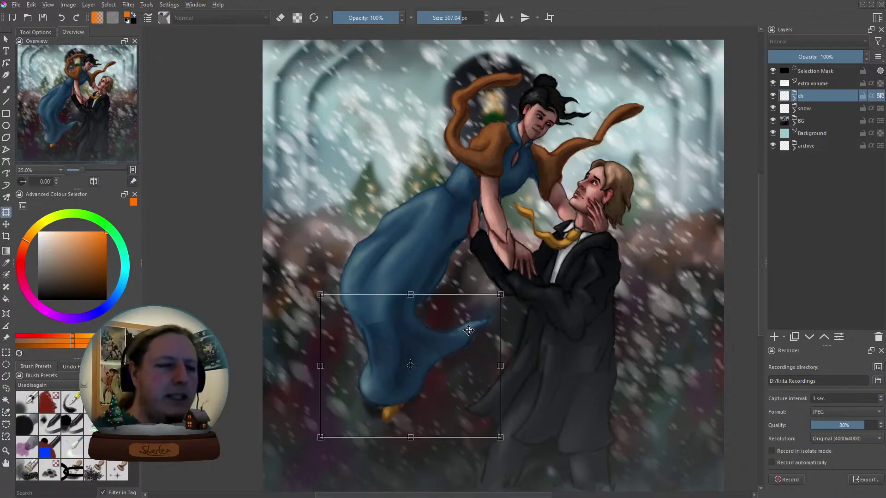
key("Return")
Draw red head-length guide marks on a new layer, repeat them down the woman's body, and merge the copies into one layer
mouse_move(539, 42)
left_mouse_down()
mouse_move(581, 96)
mouse_move(576, 88)
left_mouse_up()
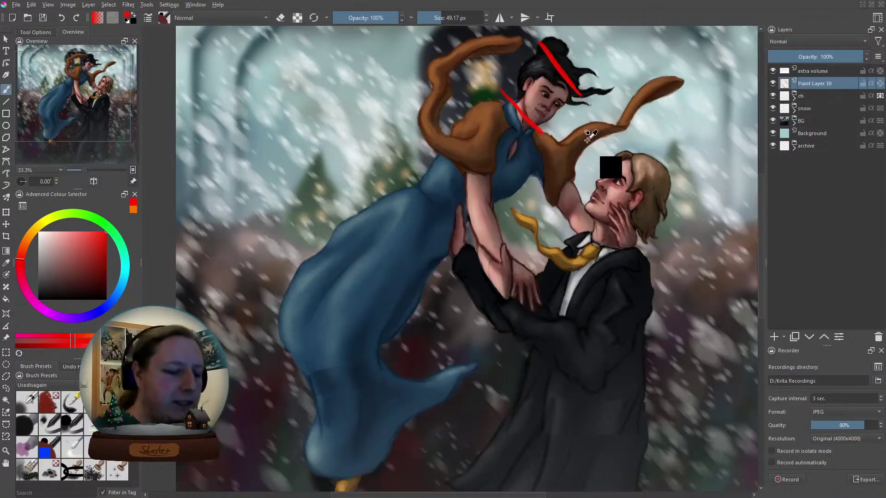
key("ctrl+j")
key("t")
left_click_drag(625, 56, 546, 140)
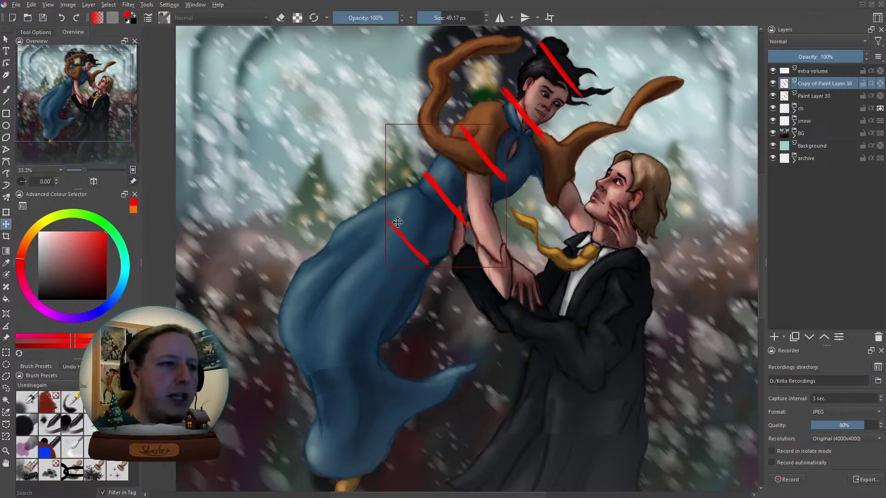
key("shift+Delete")
Outline the woman's skirt below the hips on the ch group, move it up closer to her torso, and clear the selection
left_click(790, 101)
key("2")
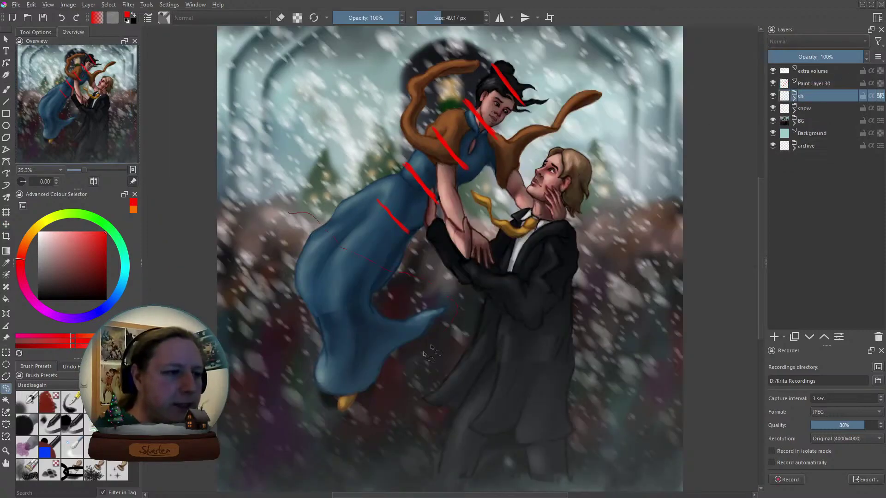
left_click_drag(431, 347, 287, 213)
key("t")
left_click_drag(392, 296, 397, 288)
key("ctrl+z")
key("ctrl+t")
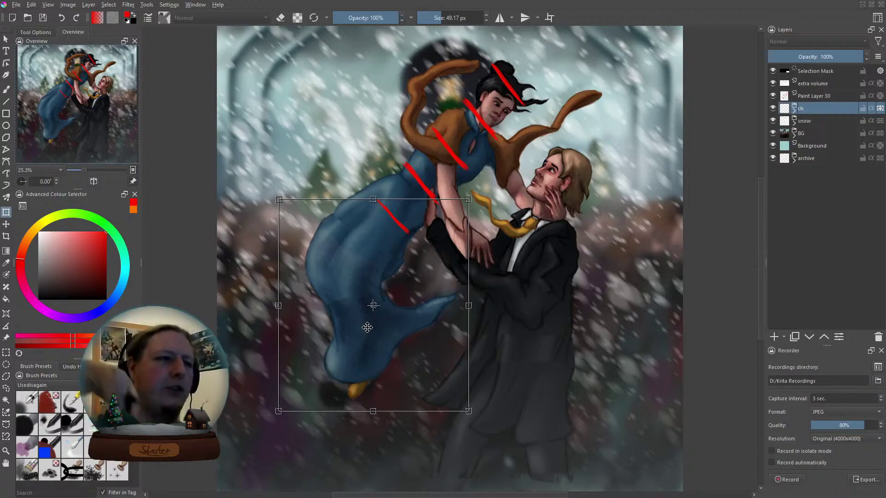
key("Return")
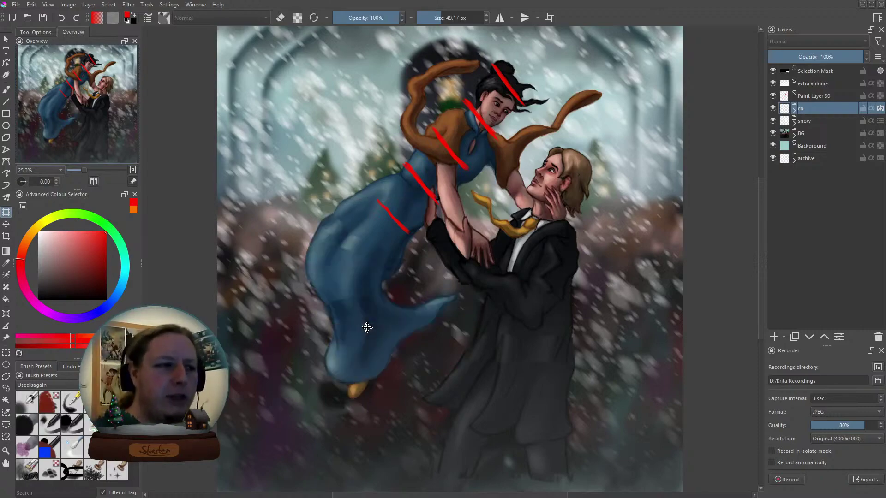
key("m")
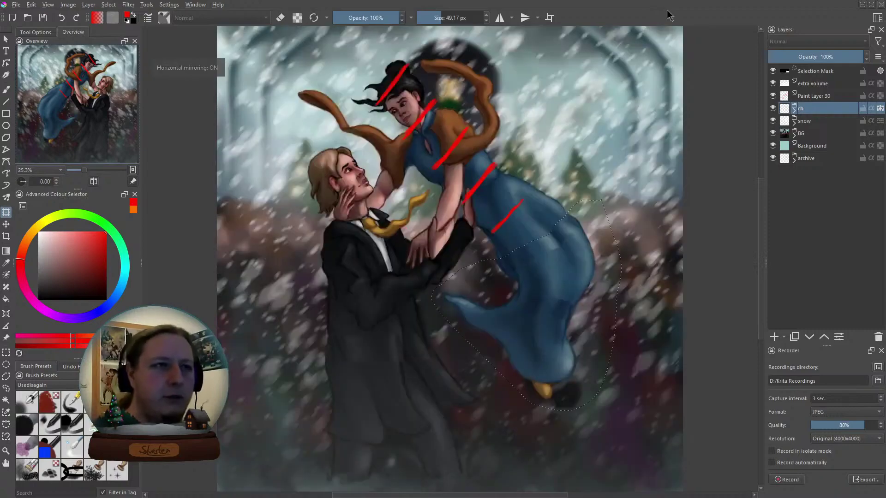
key("m")
key("ctrl+shift+a")
Expand the ch group and hide Paint Layer 30 with the red guide marks
key("ctrl+bracketleft")
key("ctrl+bracketleft")
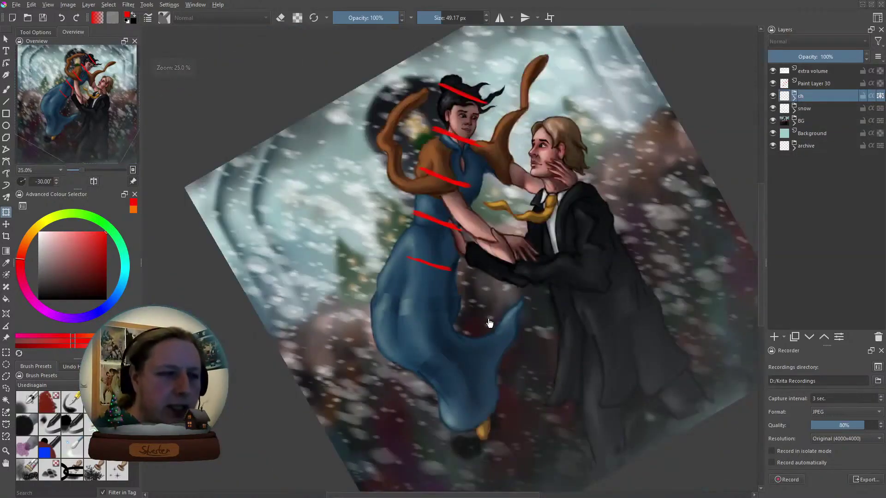
left_click(794, 97)
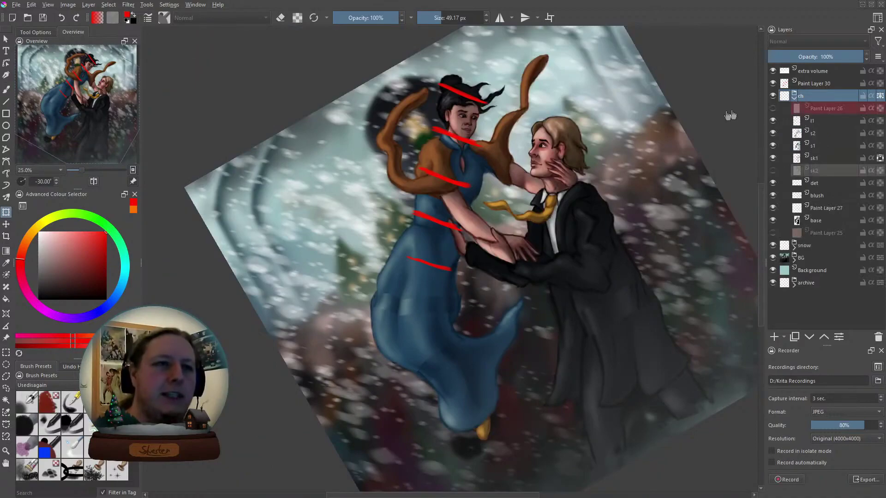
left_click(773, 83)
Examine both figures' faces up close and the whole pose with the canvas rotated to -30° and -45°
scroll(539, 109, "up", 3)
mouse_move(520, 256)
left_mouse_down()
mouse_move(533, 282)
mouse_move(548, 202)
left_mouse_up()
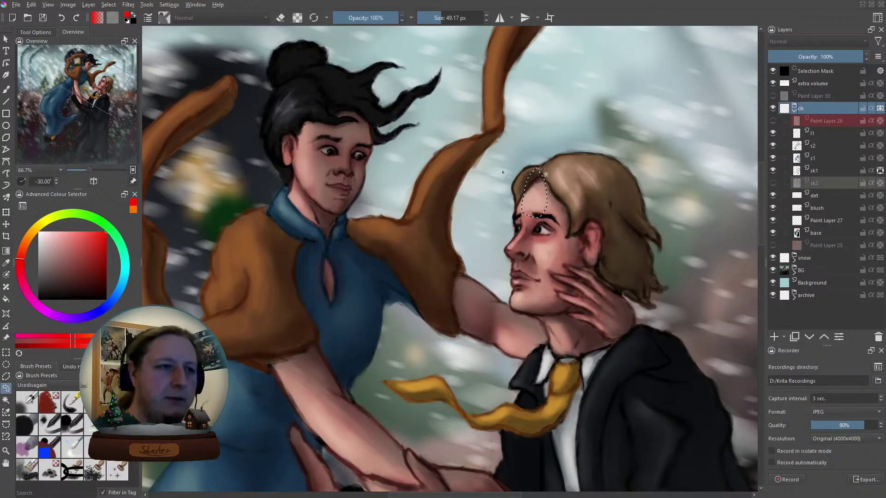
key("ctrl+shift+a")
key("minus")
key("minus")
key("minus")
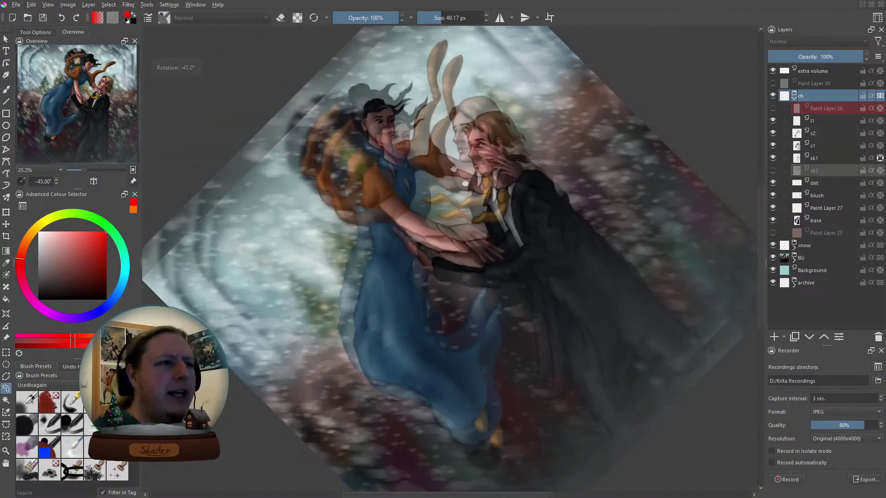
key("4")
key("plus")
key("plus")
key("plus")
left_click_drag(537, 258, 557, 306)
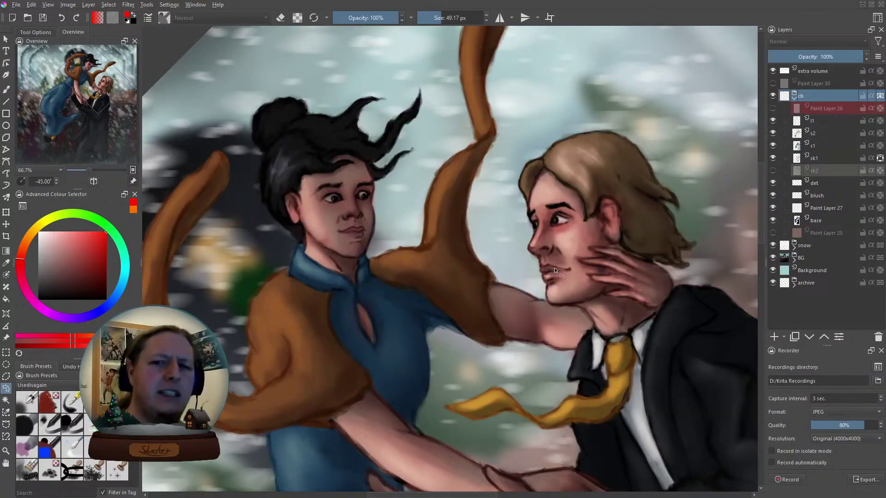
key("5")
key("minus")
Add a new paint layer above the visible layers of the ch group and brush blue sampled from the dress onto it
left_click(815, 121)
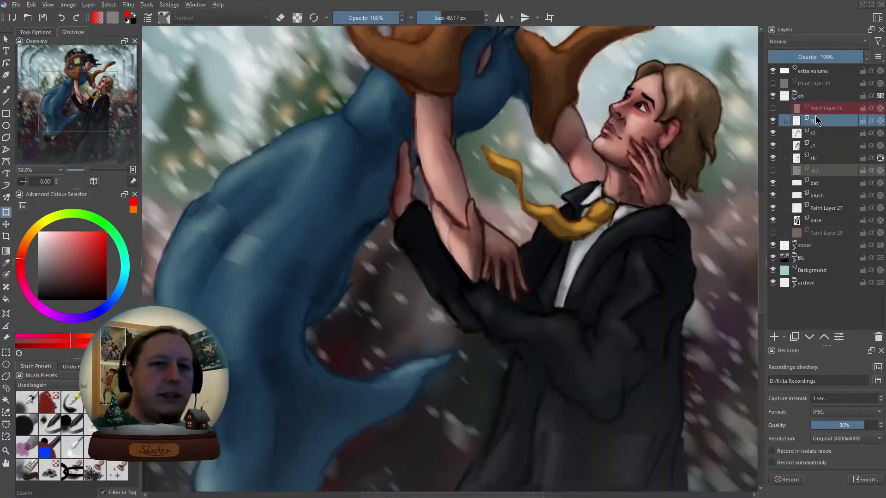
key("Insert")
left_click_drag(311, 131, 412, 190)
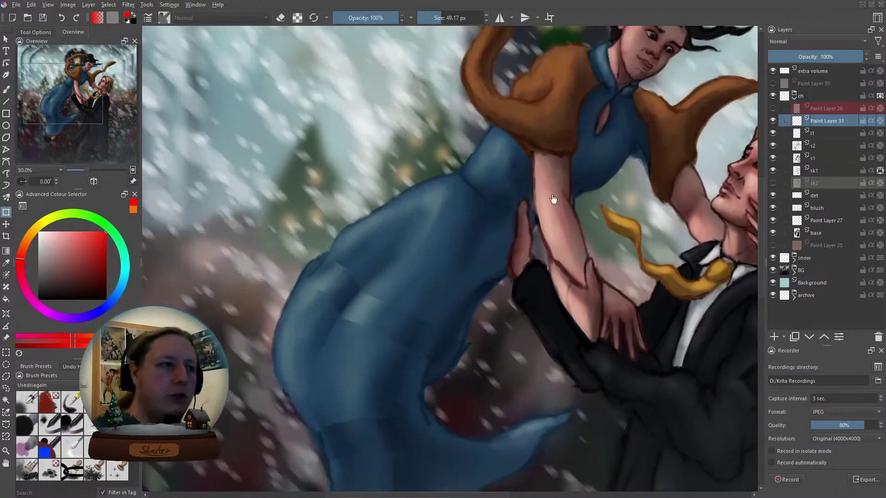
key("b")
left_click(412, 190, "ctrl")
Examine the overlapping arms and hands, the full composition and the man's coat in zoomed, rotated and mirrored views
key("1")
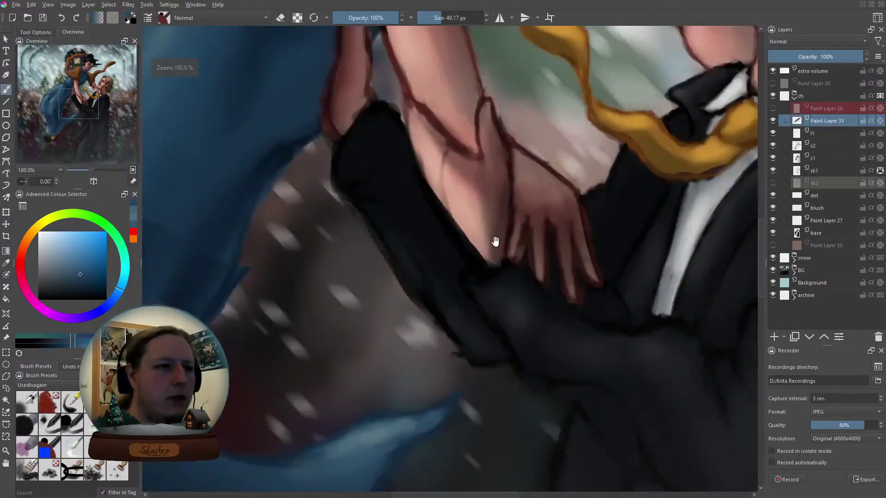
key("6")
key("6")
key("6")
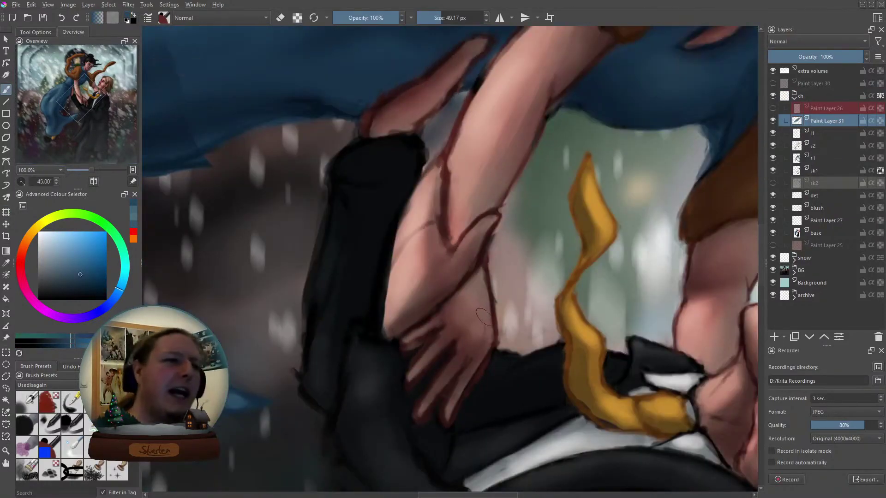
key("5")
key("minus")
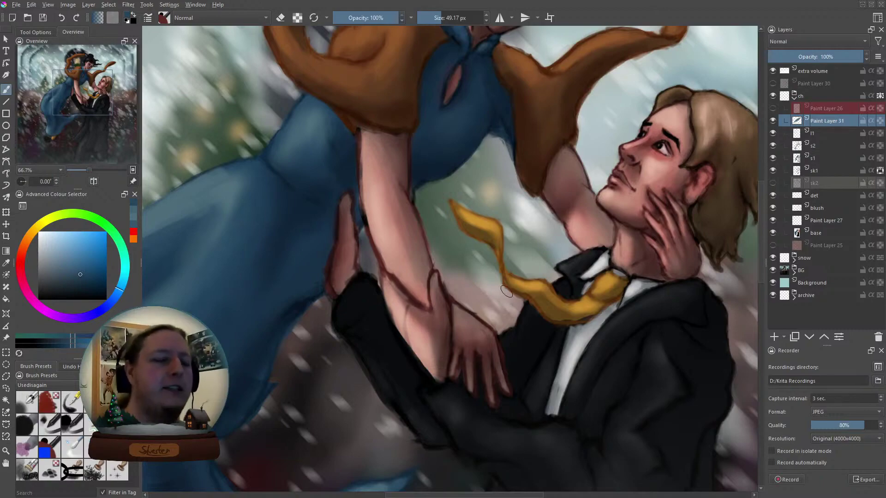
key("2")
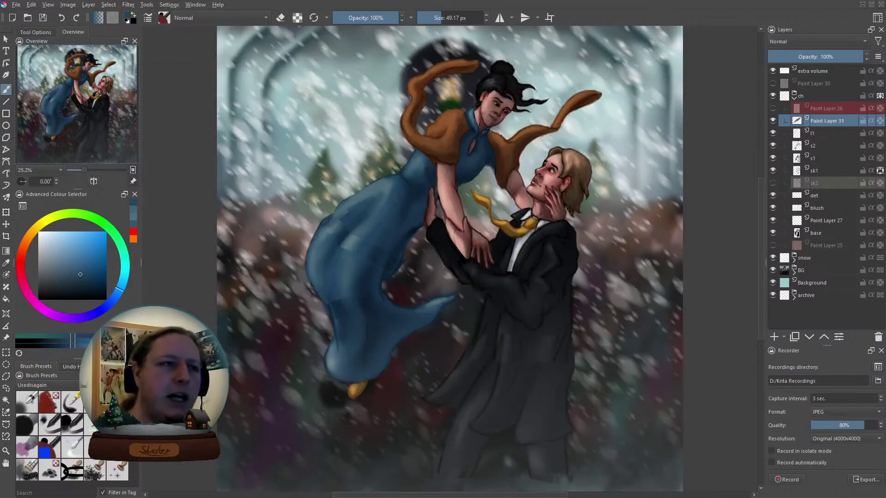
key("ctrl+space")
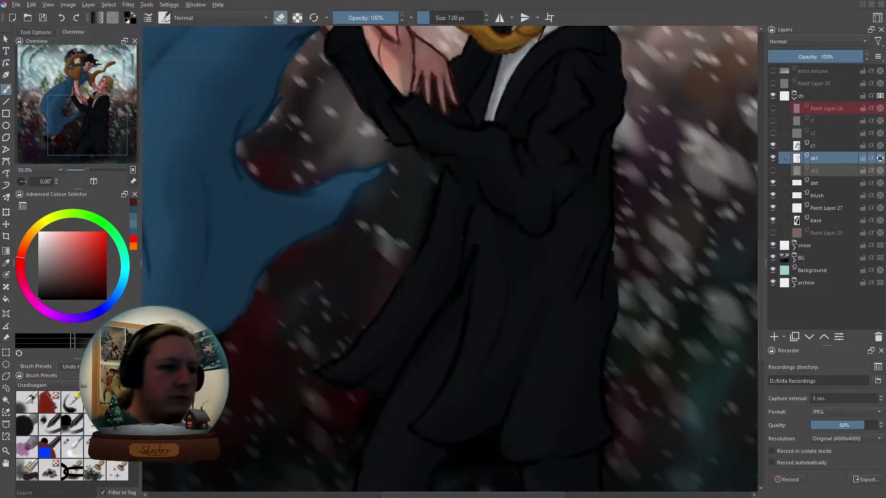
key("m")
key("m")
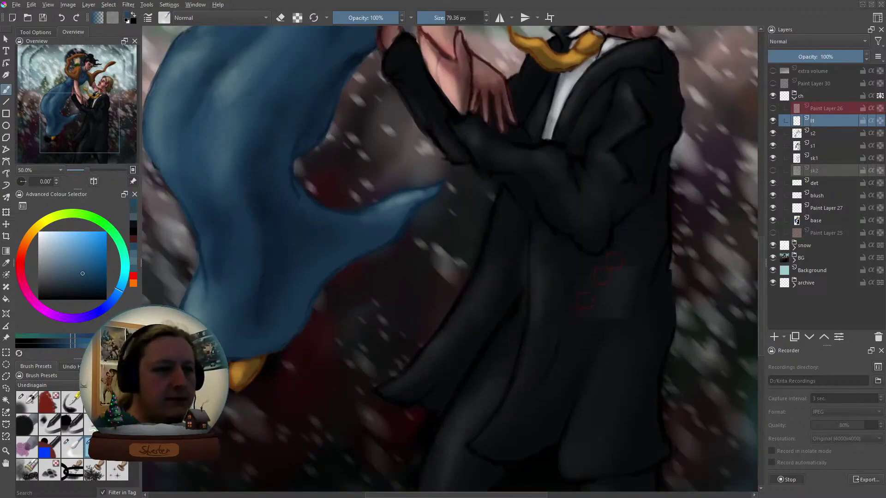
Paint the man's coat mustard yellow on Paint Layer 27, fading to black toward the hem, and toggle the visibility of background Paint Layer 31
key("e")
key("ctrl+shift+slash")
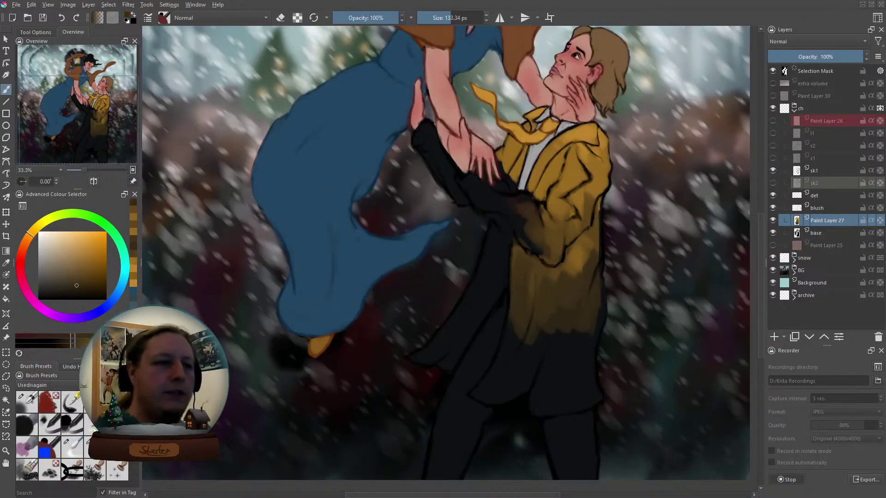
key("m")
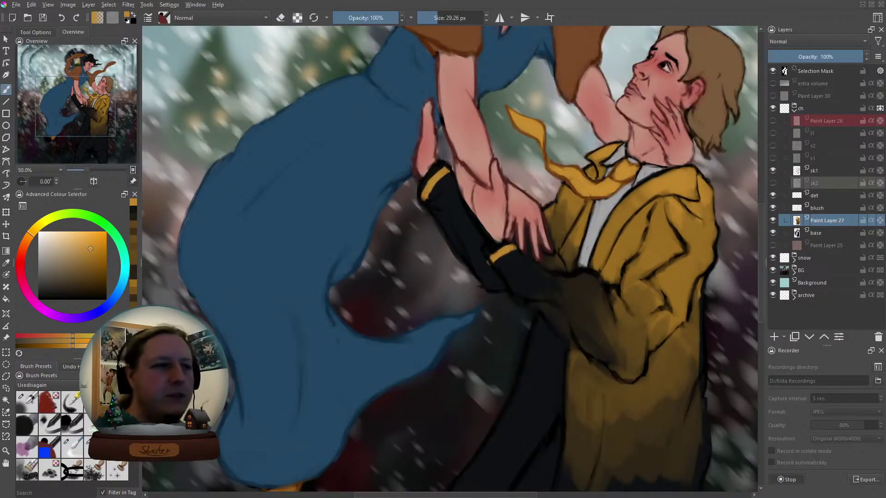
key("ctrl+[")
key("ctrl+[")
key("plus")
key("e")
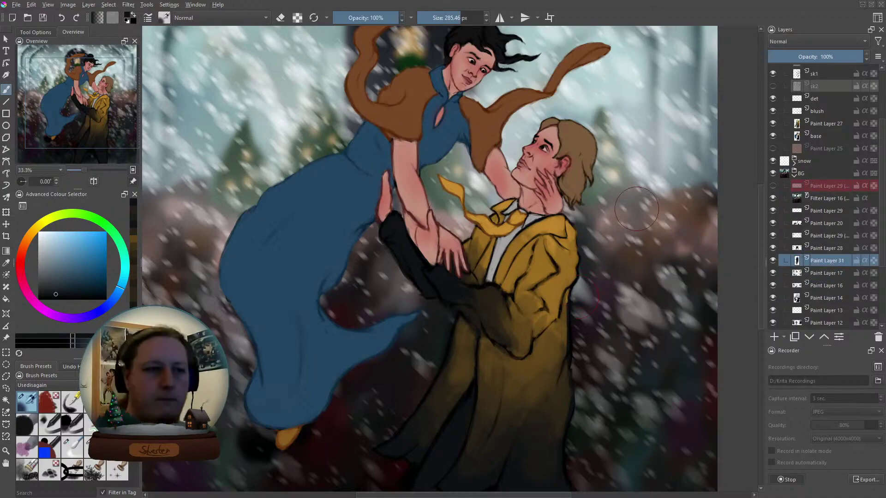
left_click(773, 260)
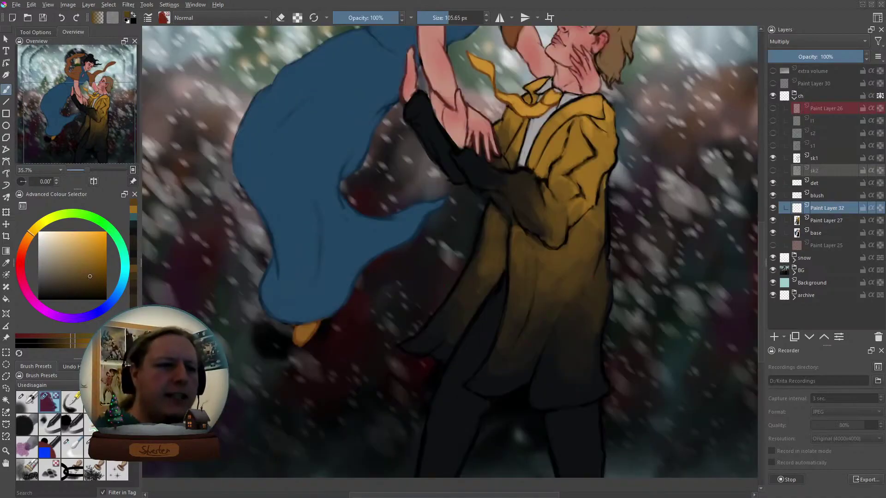
Add a transparency mask to Paint Layer 27 and refine the yellow coat's fade on it with a smaller black and white brush
right_click(812, 221)
mouse_move(743, 390)
key("m")
key("bracketleft")
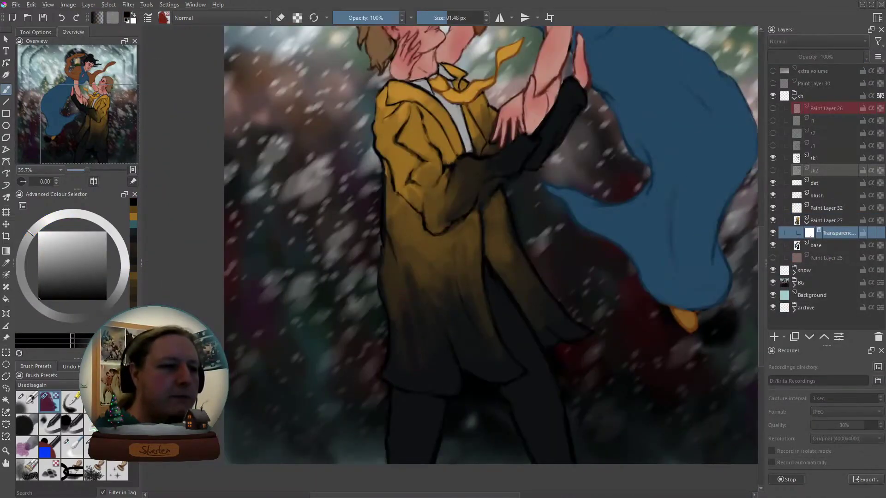
key("bracketleft")
key("m")
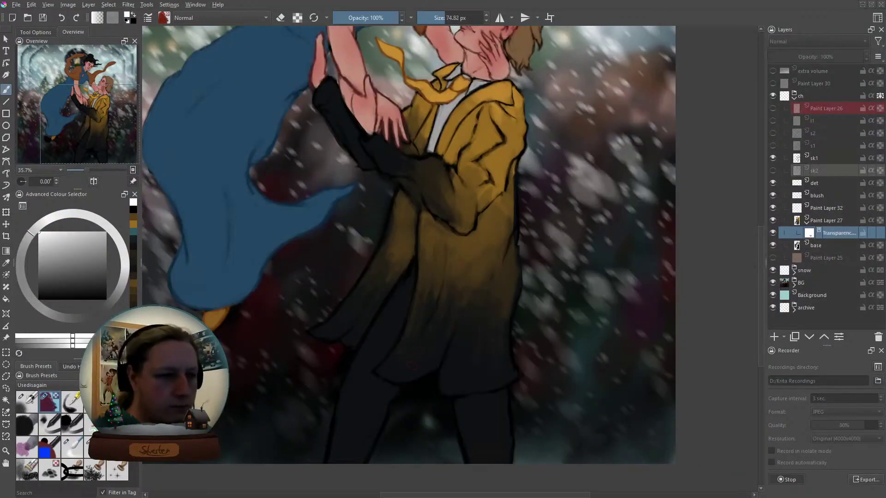
key("m")
key("m")
key("ctrl+plus")
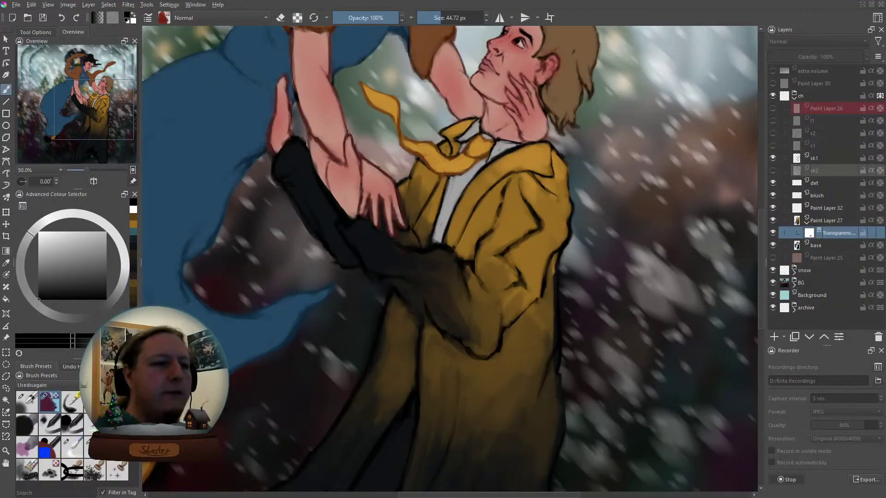
key("m")
Return to Paint Layer 27 and blend dark yellow into the man's black sleeve with a larger brush
key("Page_Up")
key("m")
key("ctrl+minus")
key("ctrl+minus")
key("ctrl+bracketleft")
key("ctrl+bracketleft")
key("ctrl+bracketleft")
key("ctrl+bracketleft")
key("bracketright")
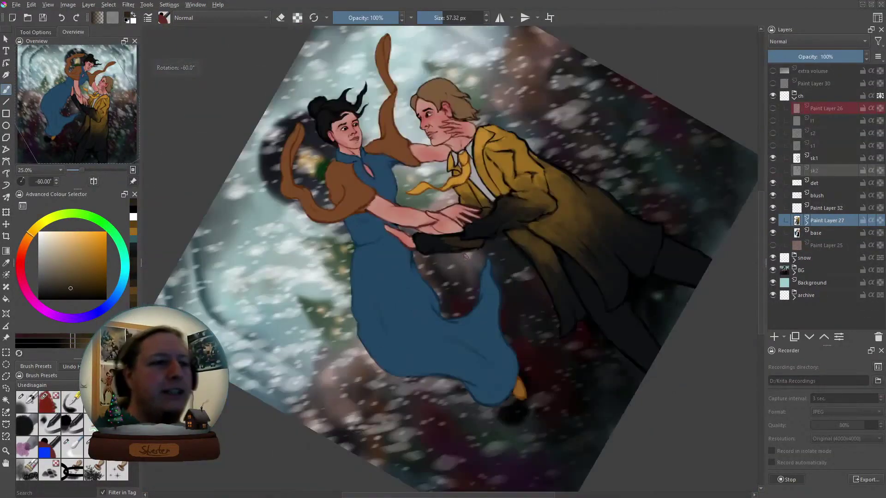
key("5")
scroll(700, 406, "up", 3)
key("m")
key("ctrl+minus")
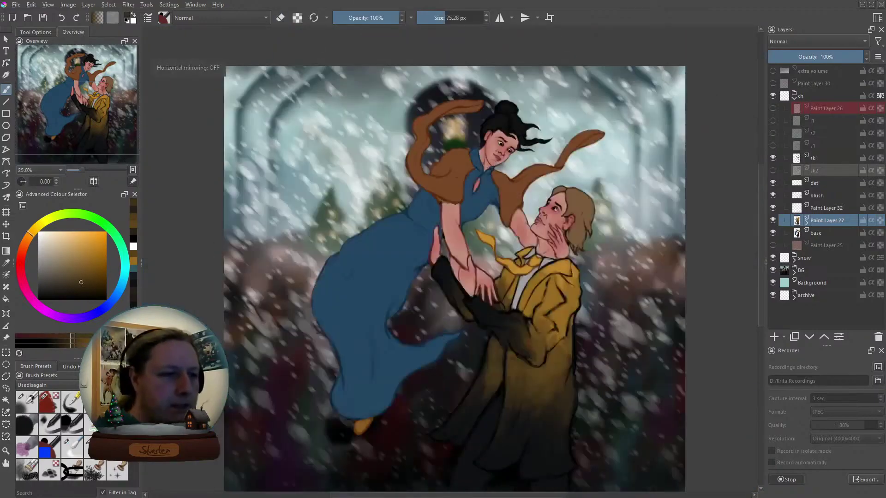
Paint an orange wheat-like motif on Paint Layer 32 in the empty background beside the man
key("m")
scroll(544, 277, "up", 3)
key("Page_Up")
key("bracketleft")
key("bracketleft")
left_click(545, 277, "ctrl")
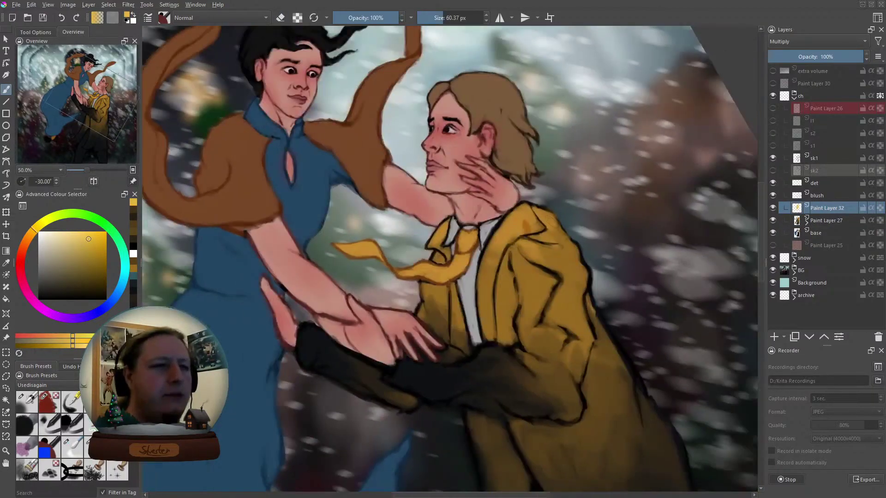
key("m")
key("m")
key("bracketright")
key("plus")
key("slash")
left_click_drag(570, 311, 572, 189)
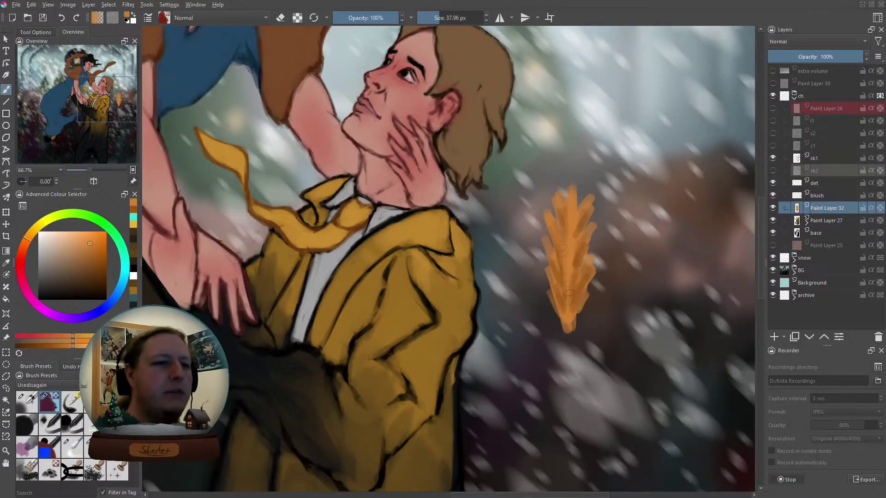
Scale down the orange motif and move it onto the chest of the man's yellow coat
key("minus")
key("m")
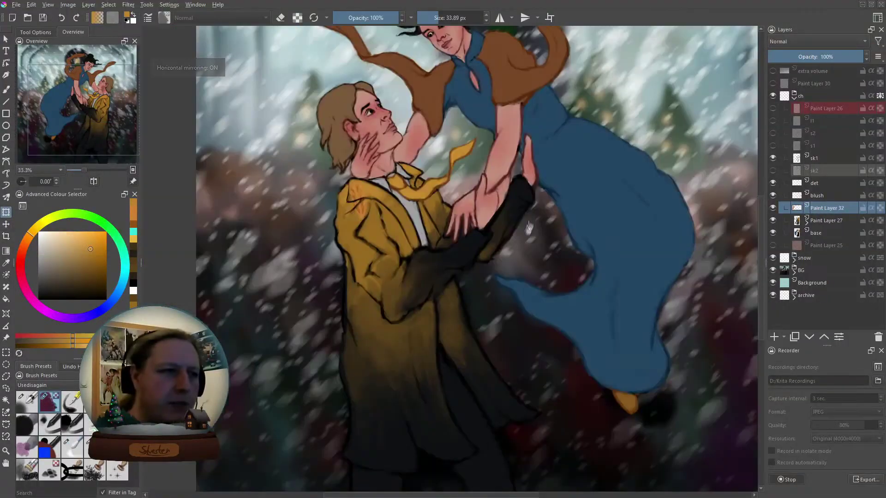
key("m")
key("t")
left_click_drag(528, 256, 579, 273)
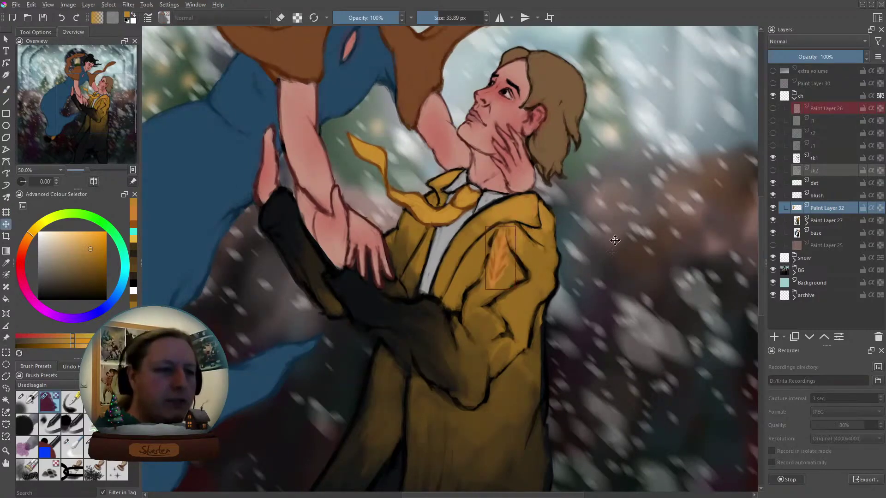
Build a repeating orange pattern from merged motif copies and collect the pattern layers in Group 32
key("ctrl+e")
key("plus")
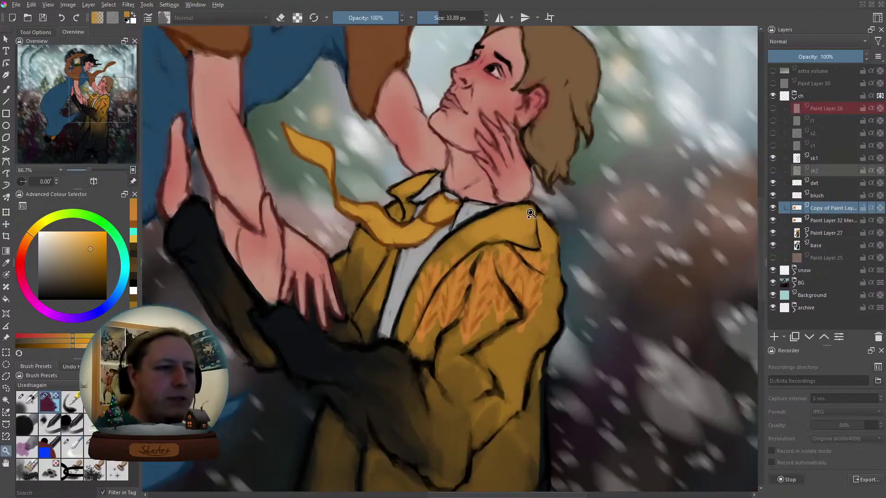
left_click_drag(623, 278, 587, 257)
key("ctrl+g")
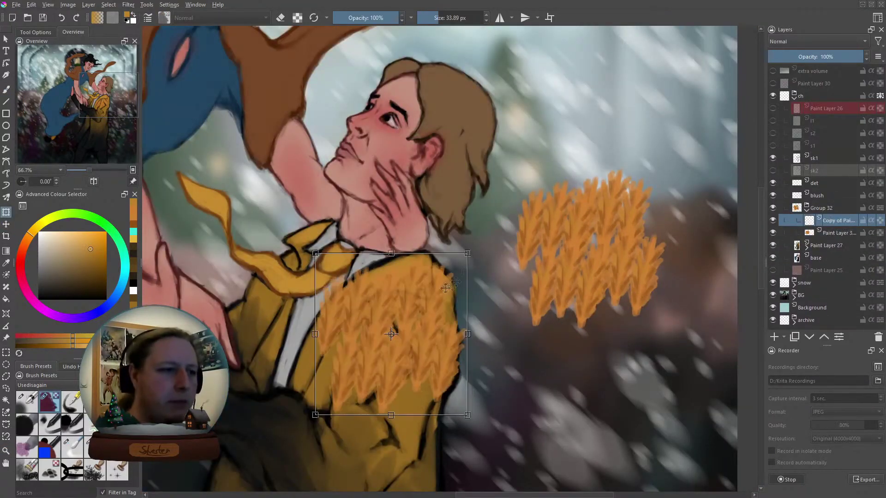
Fit copies of the orange pattern over the coat's shoulder and both fronts, and trim them with transparency masks
key("ctrl+t")
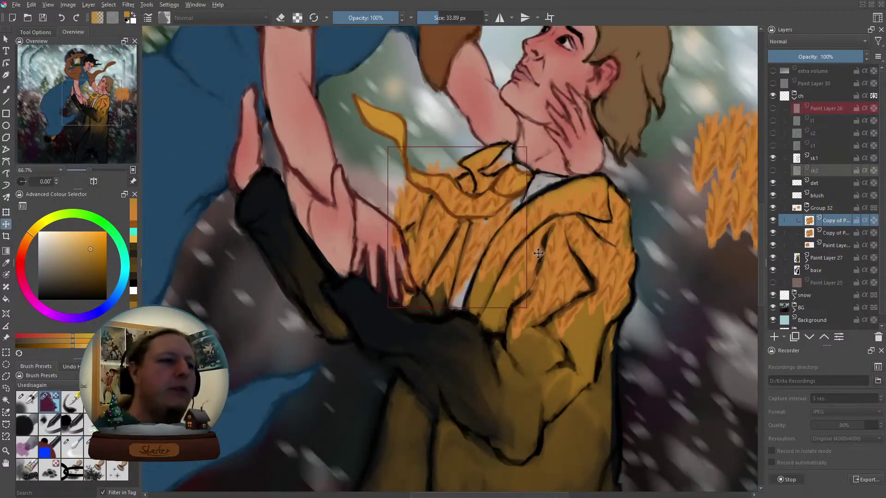
key("Return")
key("minus")
key("minus")
key("plus")
key("ctrl+j")
key("e")
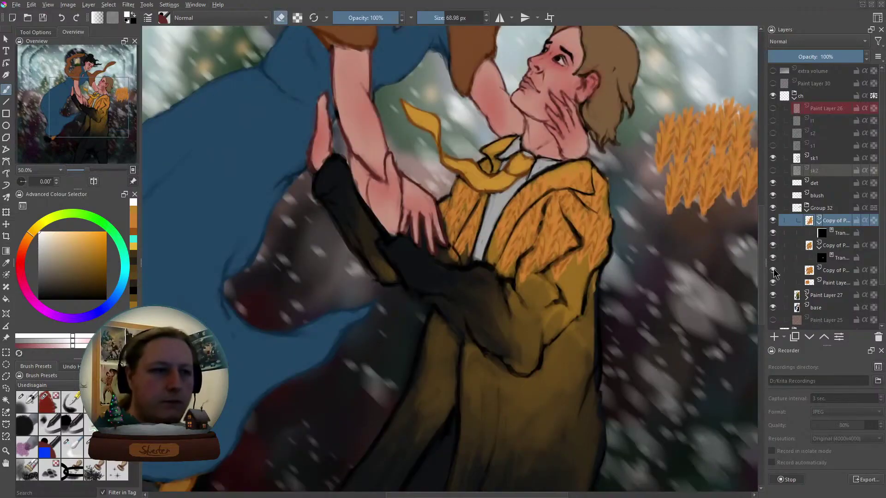
key("plus")
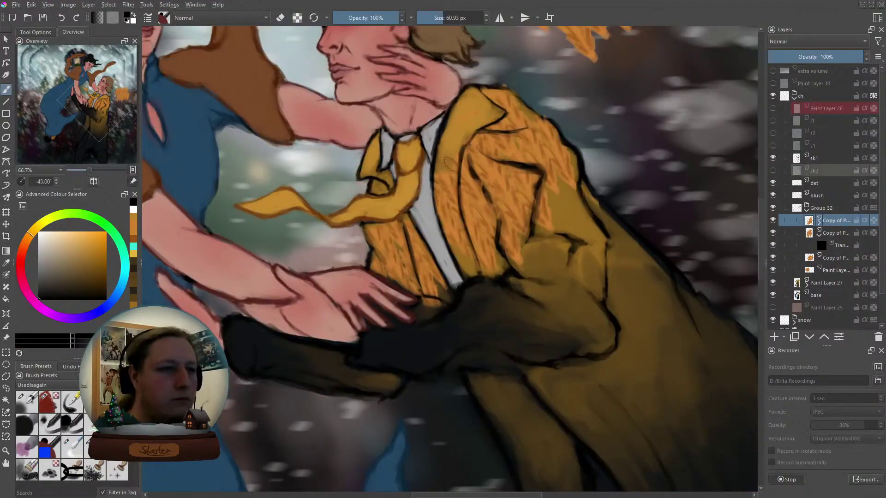
Rotate another copy of the orange pattern onto the coat's lapel and trim its overhang with a transparency mask
key("ctrl+j")
key("ctrl+t")
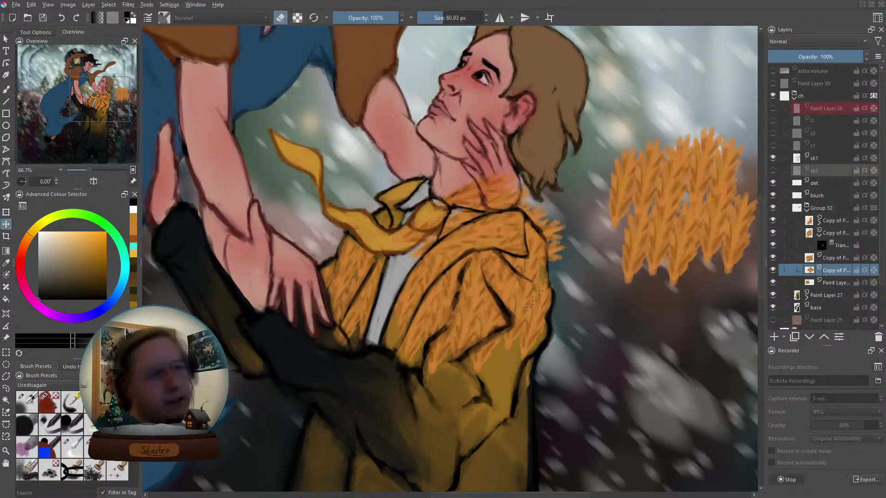
key("4")
key("4")
right_click(826, 276)
left_click(830, 249)
key("b")
key("m")
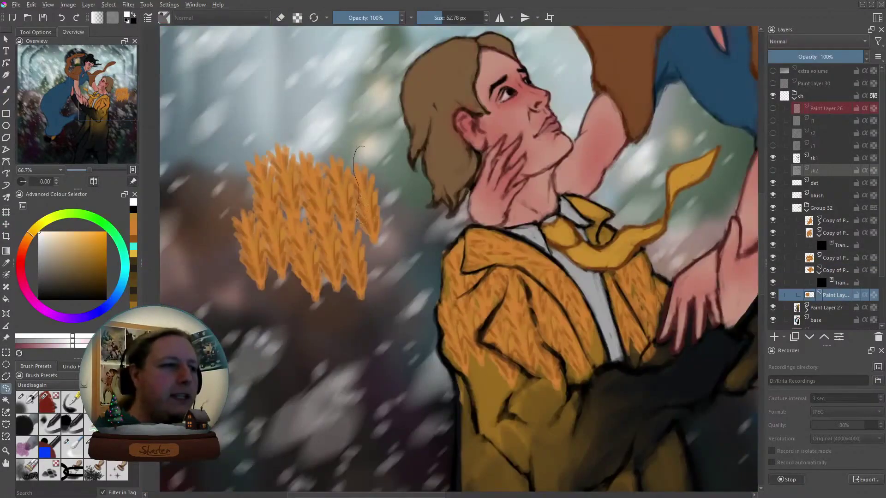
Add one more copy of the orange pattern in Group 32 and refine its coverage of the coat with a transparency mask
key("5")
key("m")
key("Page_Down")
key("Page_Down")
key("Page_Up")
key("4")
key("4")
key("Page_Down")
key("b")
key("1")
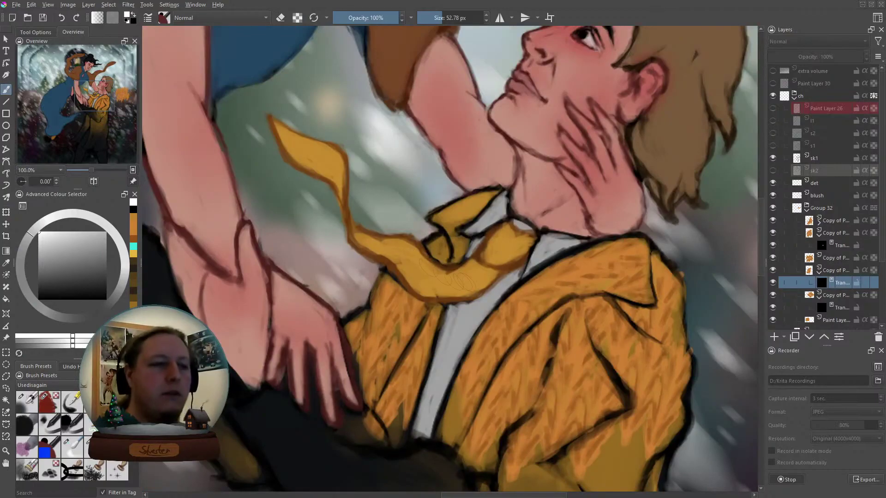
key("4")
key("4")
key("4")
key("minus")
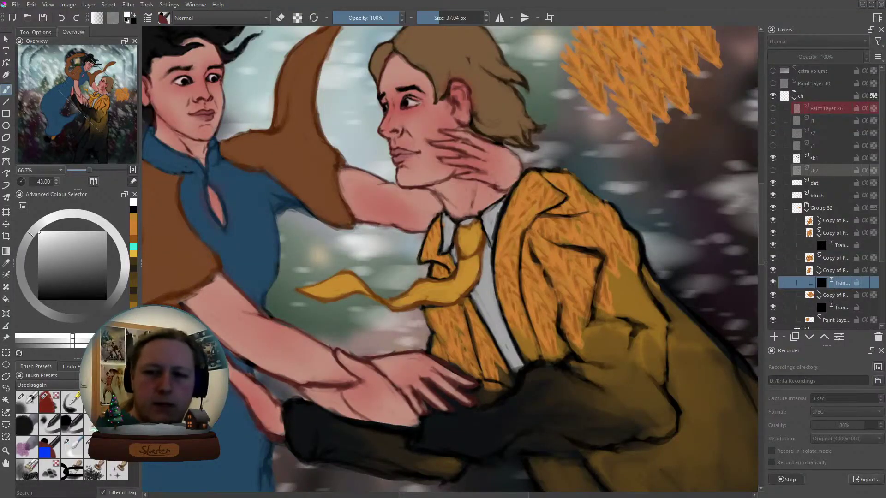
Paint paired black stripes on the tie's knot and lower loop on Paint Layer 33 with an 8.52 px brush
key("Page_Down")
key("1")
key("5")
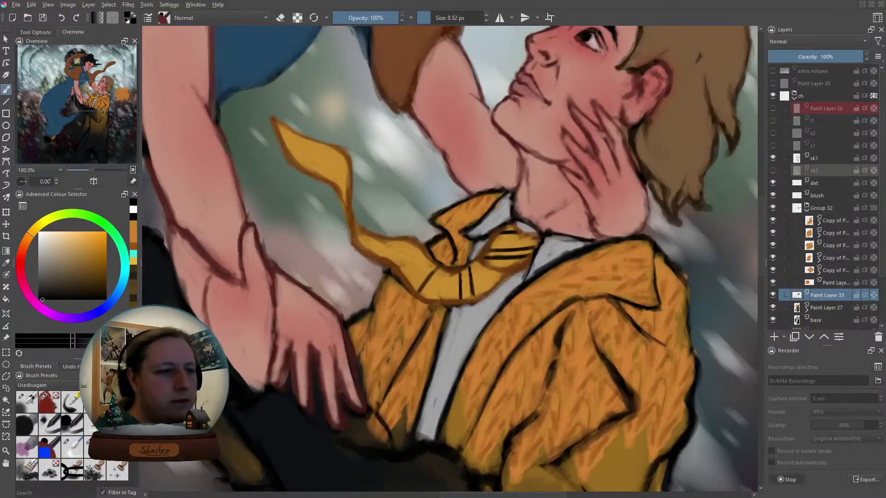
Continue the paired black stripes along the flying end of the man's tie and clean them up with the eraser
key("4")
key("4")
key("4")
key("4")
key("6")
key("6")
key("6")
key("4")
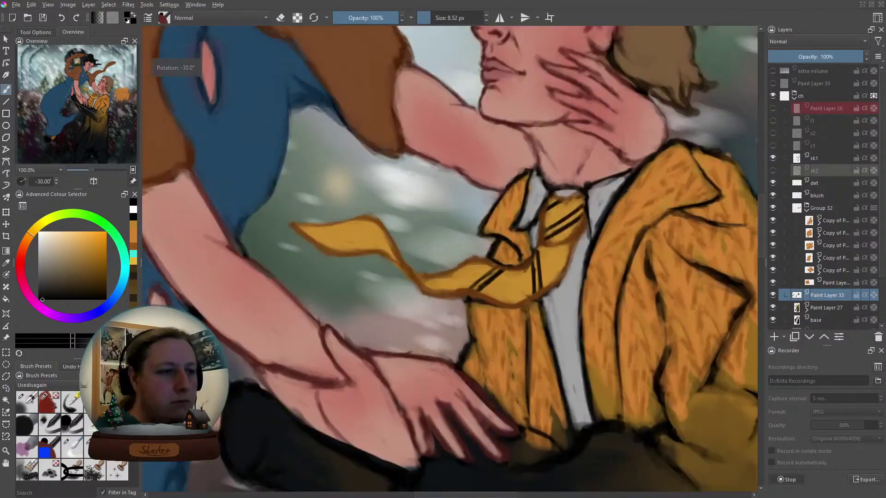
key("6")
key("6")
key("minus")
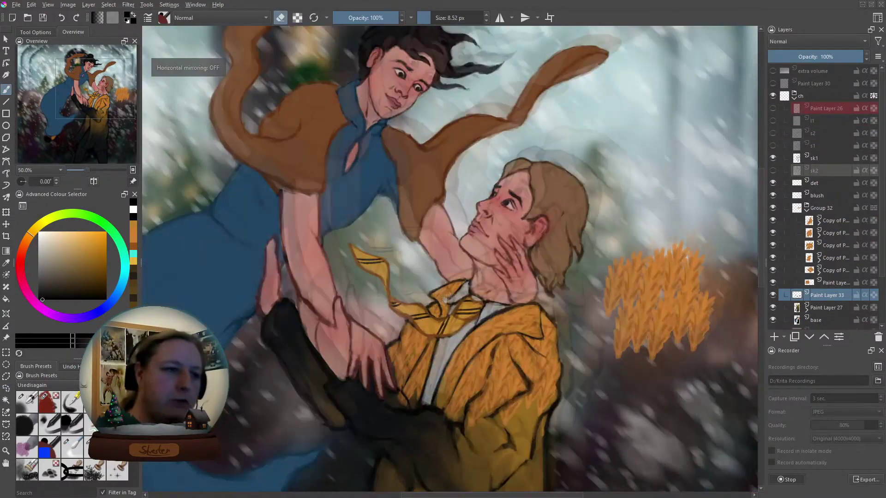
key("1")
key("e")
left_click(773, 157)
Hide the pattern swatch layer and paint orange strokes down the man's upper sleeve on a new layer in Group 32
key("4")
key("4")
key("minus")
key("minus")
key("plus")
key("Page_Down")
key("Page_Down")
key("Page_Down")
key("Page_Down")
key("Page_Down")
key("Insert")
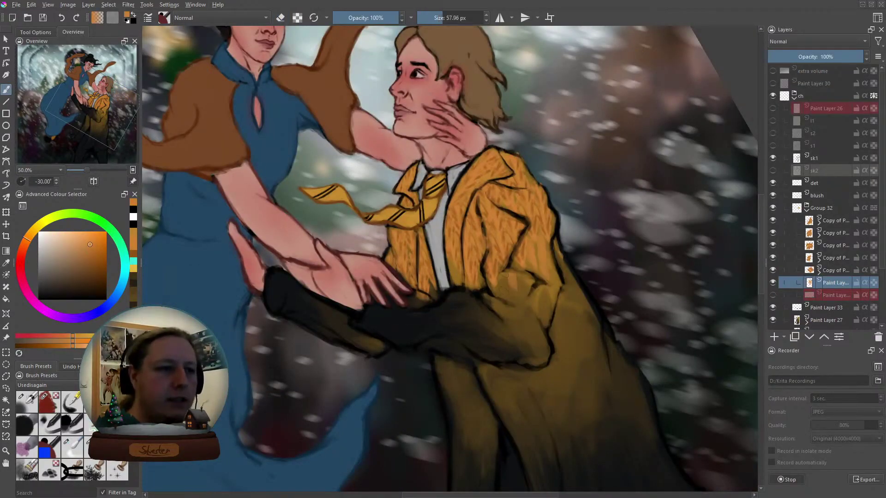
key("5")
key("e")
key("m")
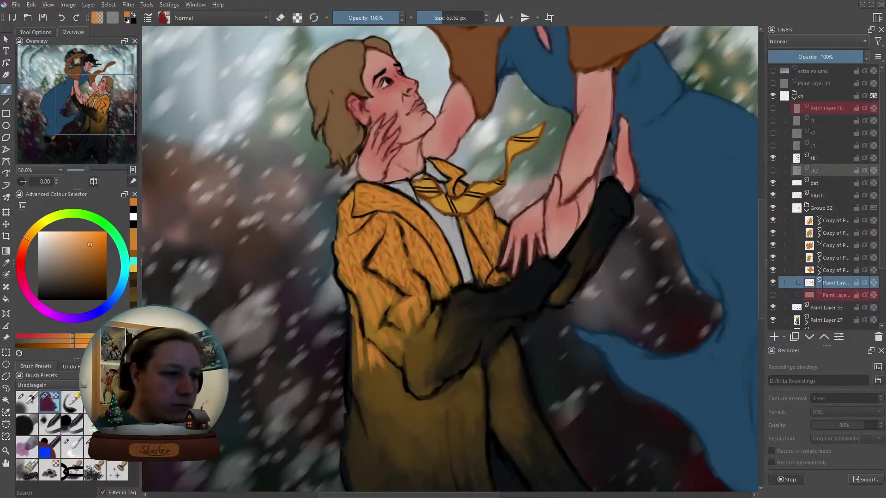
Extend the orange strokes around the elbow and down the coat's back so the pattern fades into the yellow
key("m")
key("e")
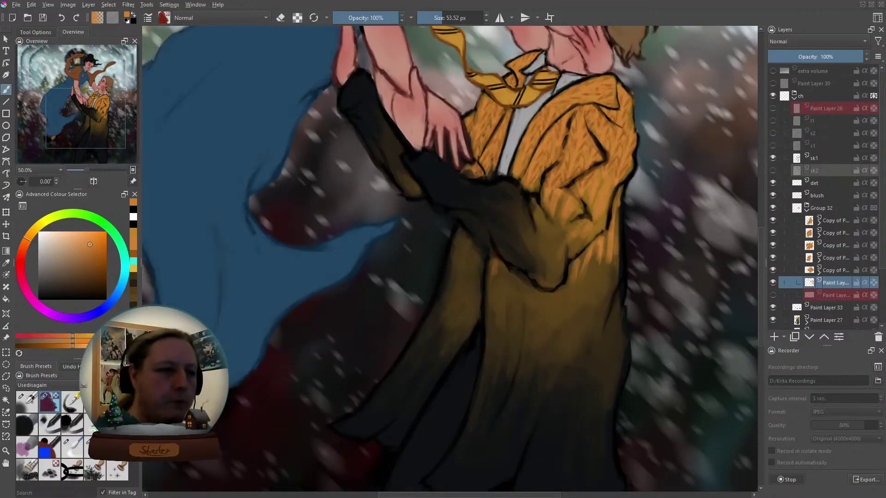
key("minus")
key("m")
key("m")
key("4")
key("4")
key("4")
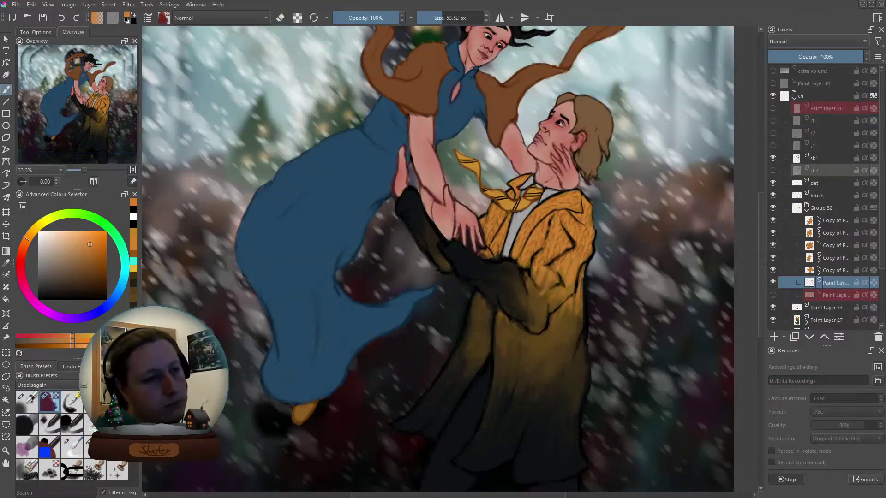
key("plus")
key("5")
key("m")
key("plus")
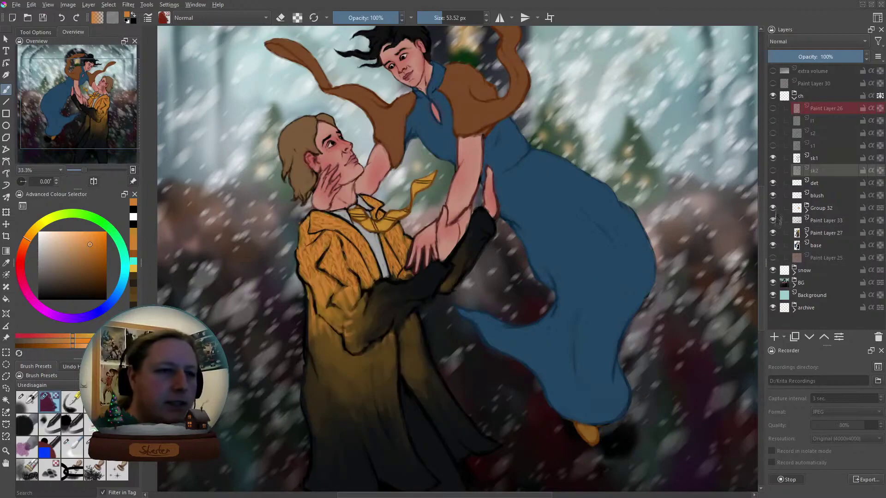
Refine the coat's yellow fade on Paint Layer 27 with the soft airbrush while Group 32 is hidden, and show the group again
key("m")
key("minus")
key("minus")
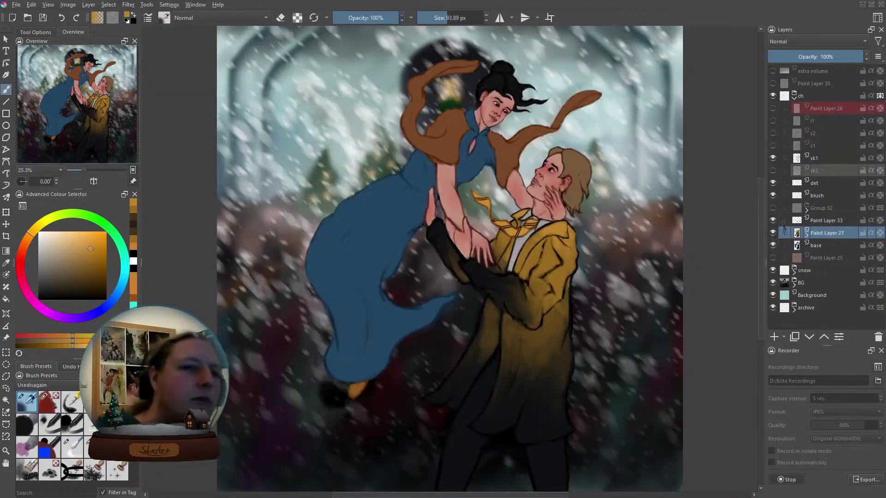
key("plus")
key("plus")
key("slash")
key("minus")
key("minus")
key("m")
key("m")
left_click(806, 208)
Add Paint Layer 35 above Paint Layer 27 and choose a dark blue paint colour
key("plus")
key("bracketleft")
key("Insert")
key("4")
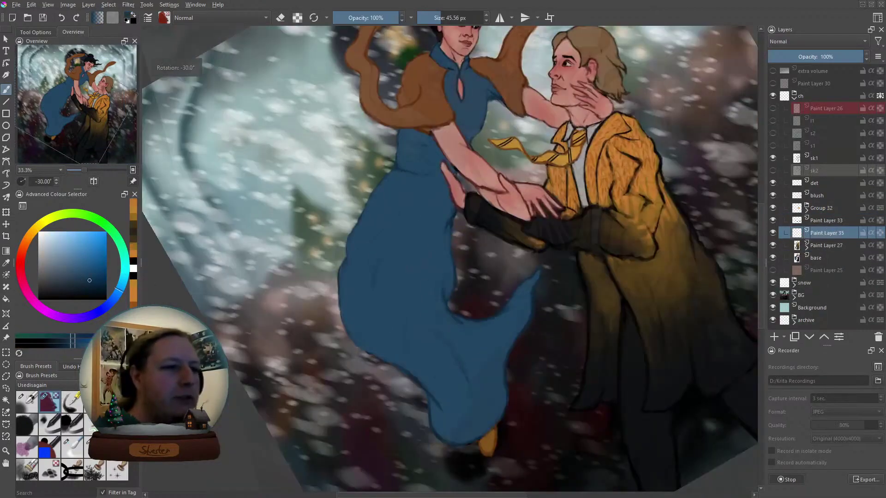
key("5")
key("slash")
key("m")
key("m")
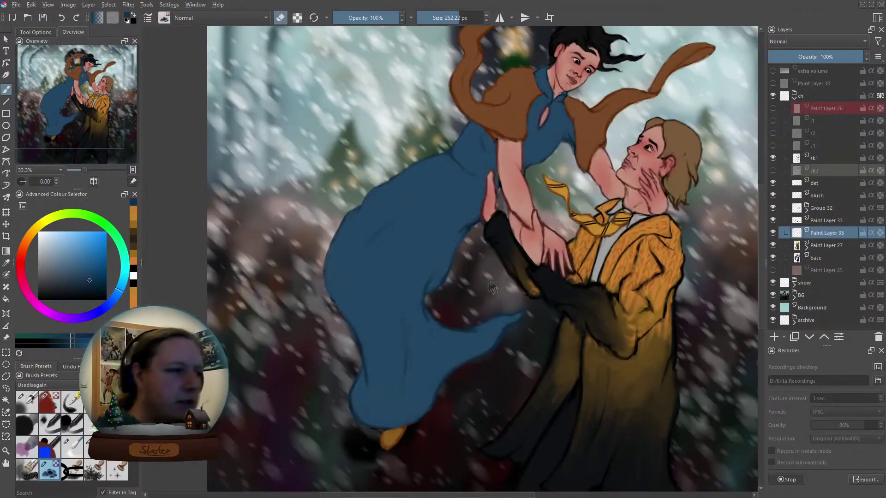
Try a small light blue motif on the woman's skirt on Paint Layer 35
key("plus")
key("m")
key("m")
key("2")
key("slash")
key("e")
key("1")
key("plus")
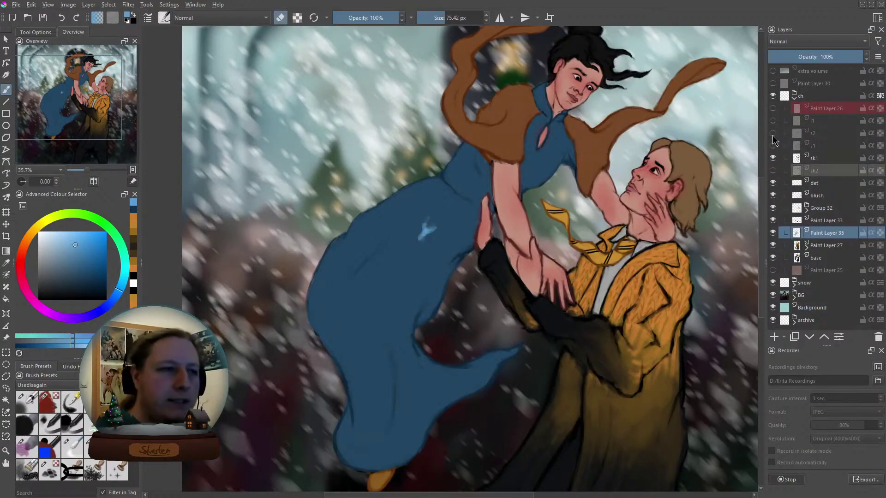
Show the s1 shading layer, darken the blue paint colour and switch to the soft airbrush
left_click(773, 145)
key("e")
key("m")
key("minus")
key("m")
key("plus")
key("k")
key("k")
key("k")
key("4")
key("4")
key("/")
Set the Airbrush Soft preset to widely spaced dabs with 132% scatter on both axes
key("F5")
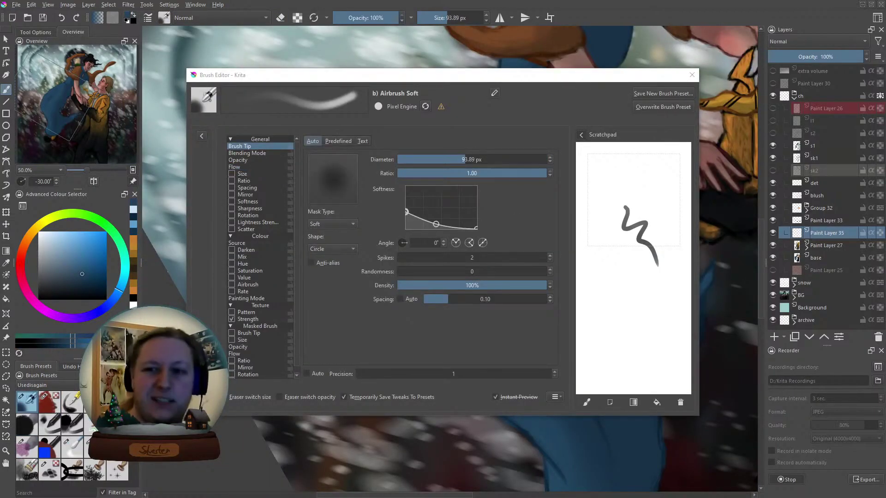
left_click(238, 160)
left_click(235, 167)
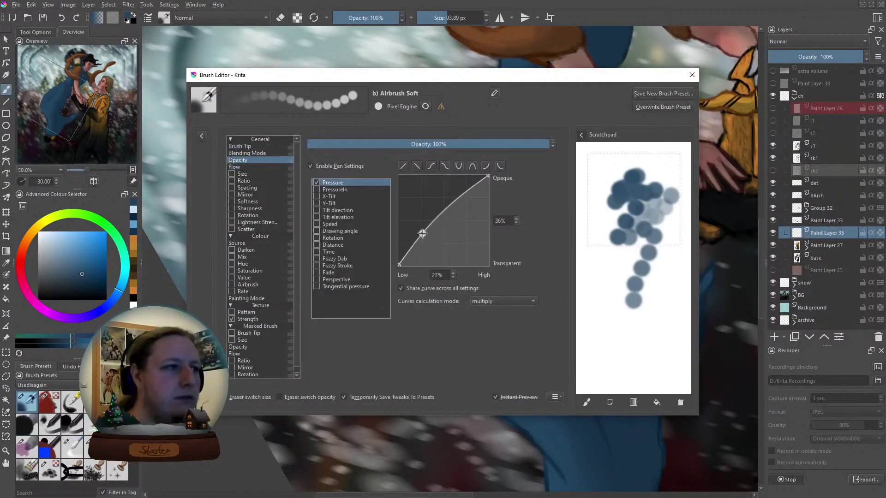
left_click(242, 174)
key("F5")
key("F5")
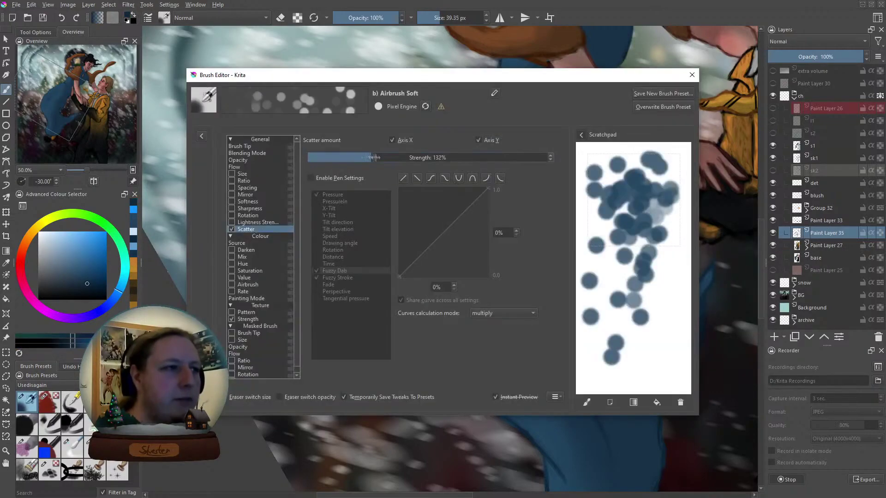
Add pressure-driven hue variation at 24% to the airbrush and scatter light blue dots across the upper skirt on Paint Layer 35
left_click(257, 144)
key("F5")
key("F5")
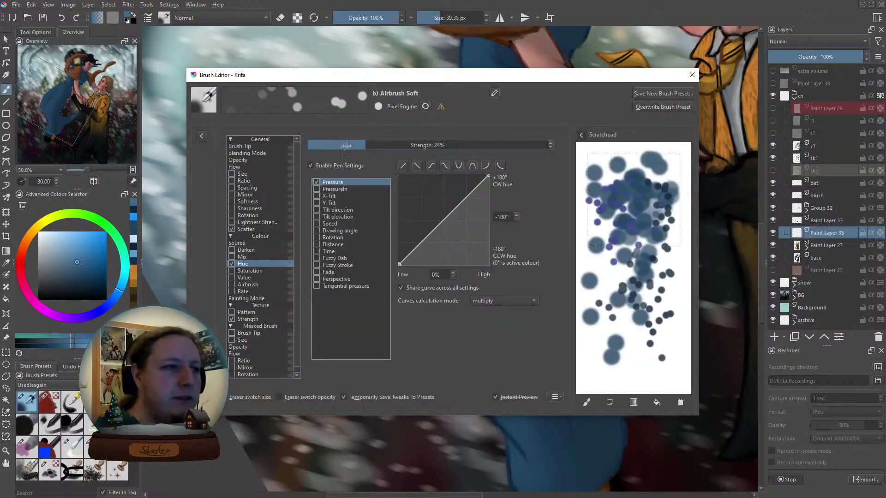
key("5")
key("F5")
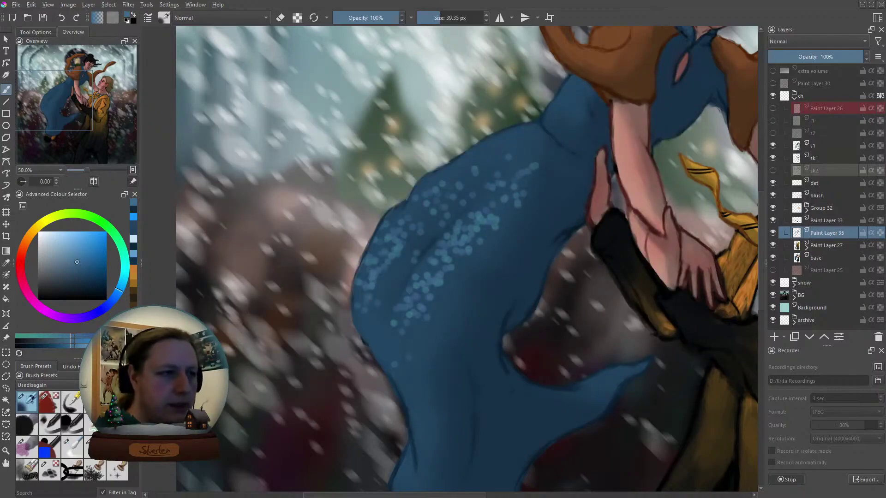
Fade the skirt's light blue dots with a large eraser and scatter dark blue dots over its shaded side on new Paint Layer 36
key("Insert")
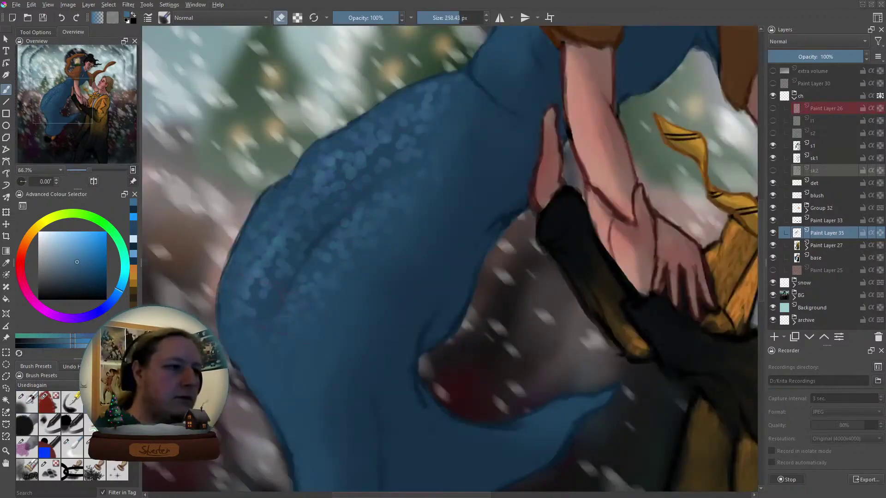
key("minus")
key("5")
left_click(26, 402)
key("plus")
left_click_drag(405, 207, 397, 369)
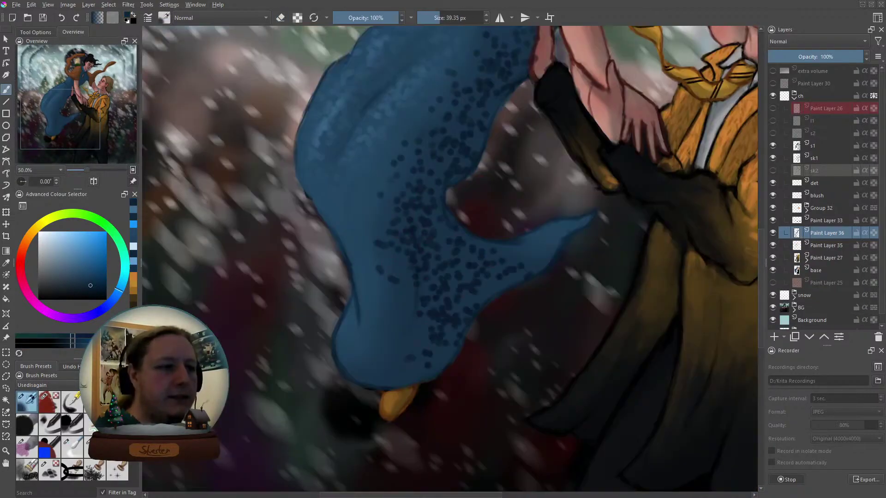
Examine the dark blue dots across the whole skirt in a wider view with the canvas rotated to 30°
key("minus")
key("4")
key("4")
key("4")
key("4")
key("4")
key("4")
key("4")
key("4")
key("4")
key("4")
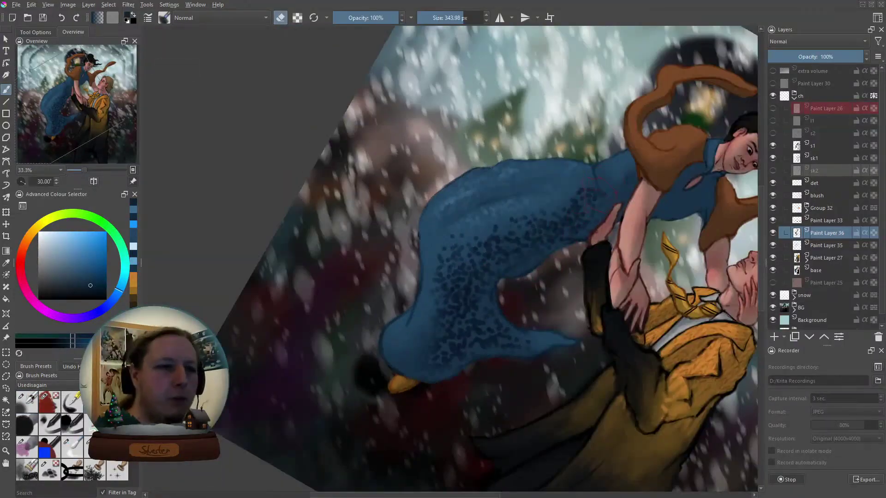